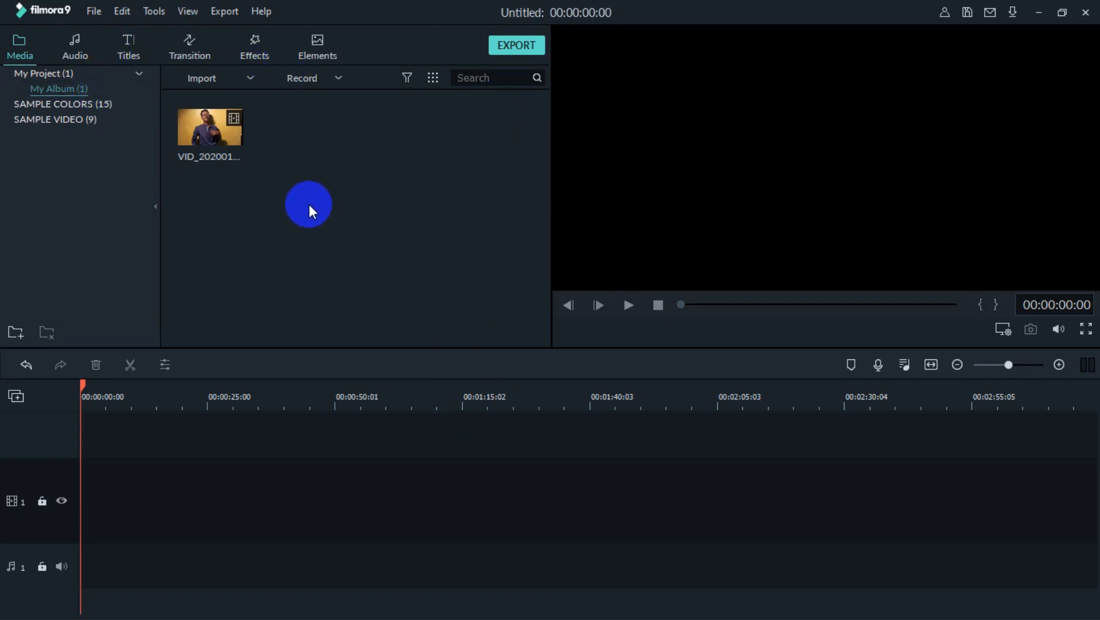
# Import the videos "Internet fi lixaf kabaa Oromia" and "lixa oromia" from the lixa oromia folder into the project album.
pyautogui.click(245, 75)
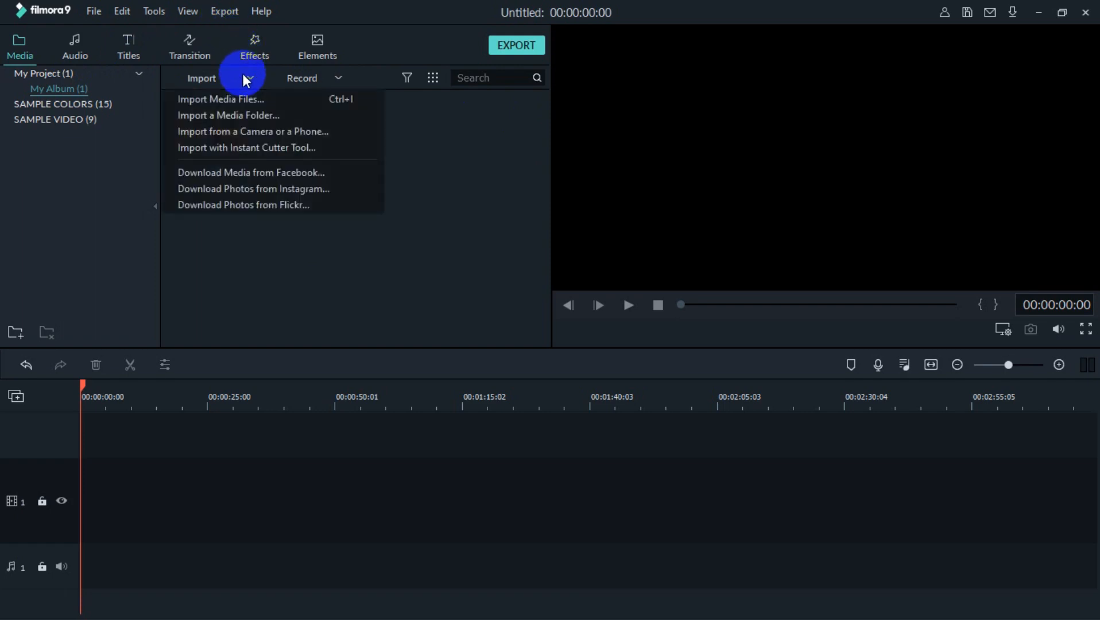
pyautogui.click(251, 99)
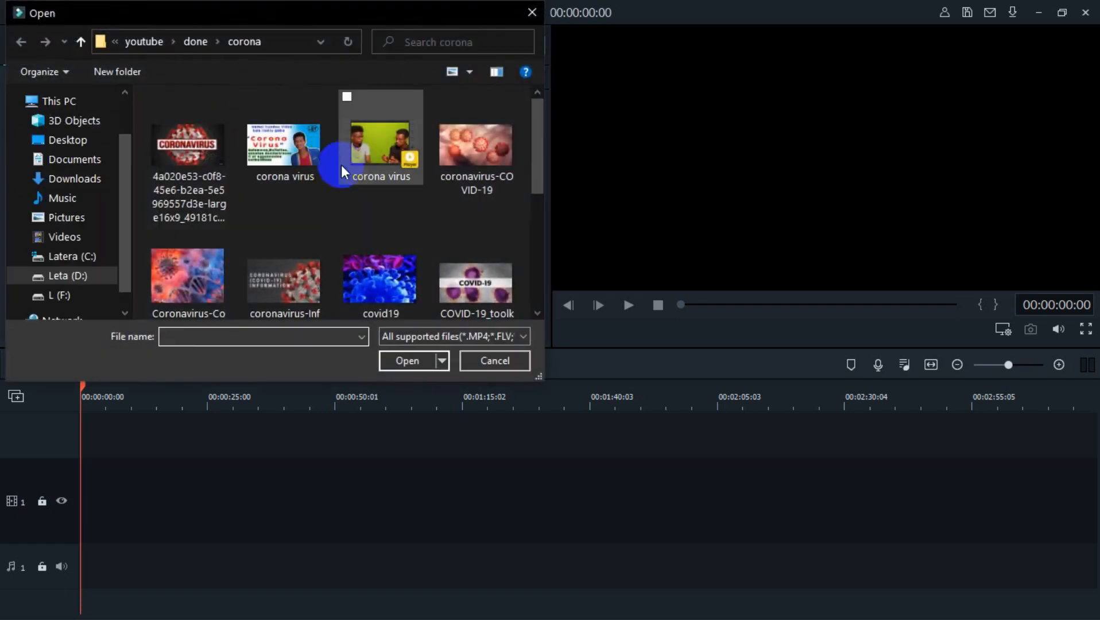
pyautogui.scroll(-1, 375, 173)
pyautogui.scroll(-1, 375, 173)
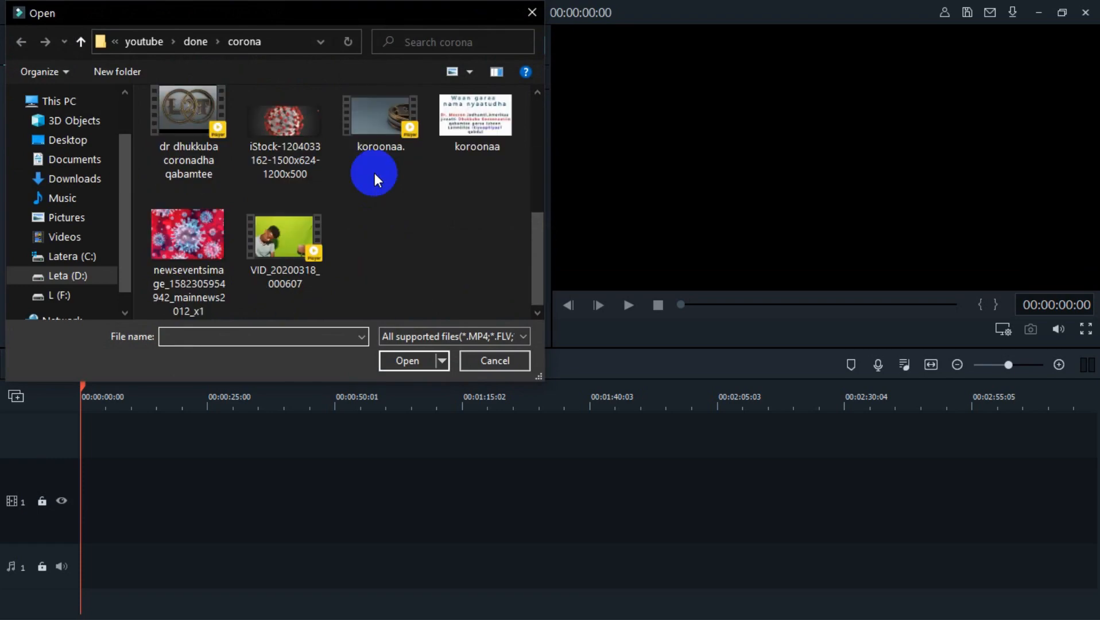
pyautogui.doubleClick(366, 166)
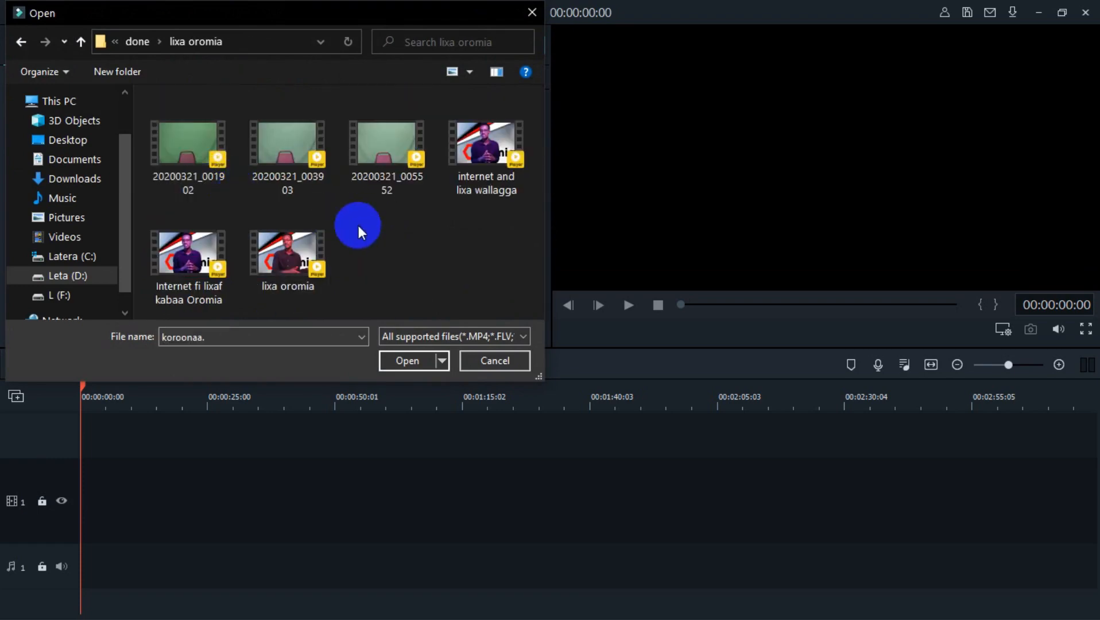
pyautogui.click(280, 278)
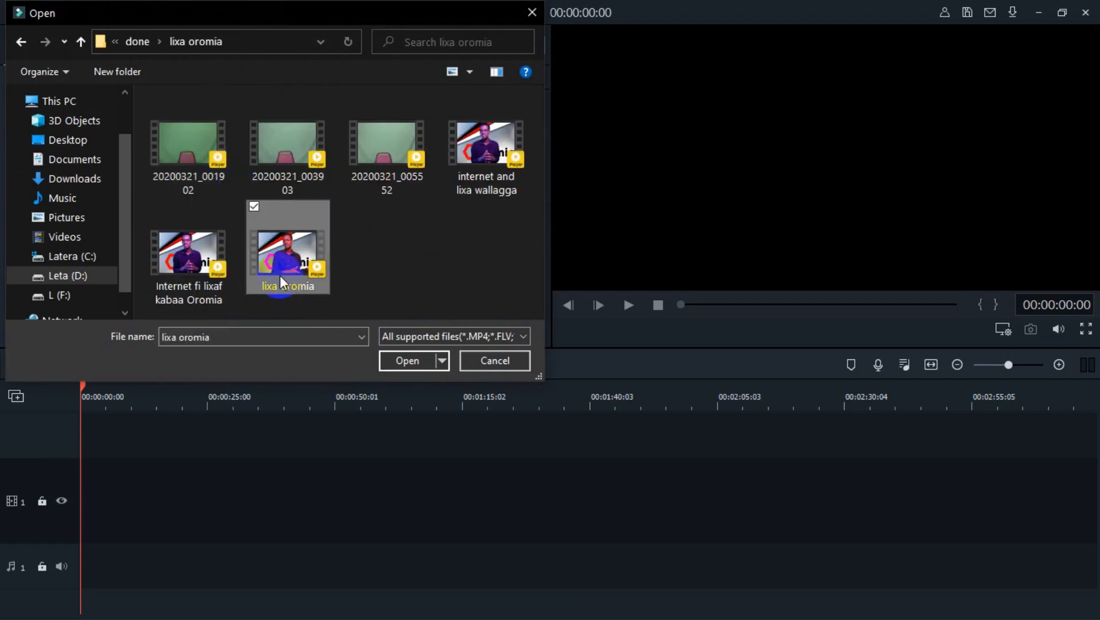
pyautogui.click(188, 258)
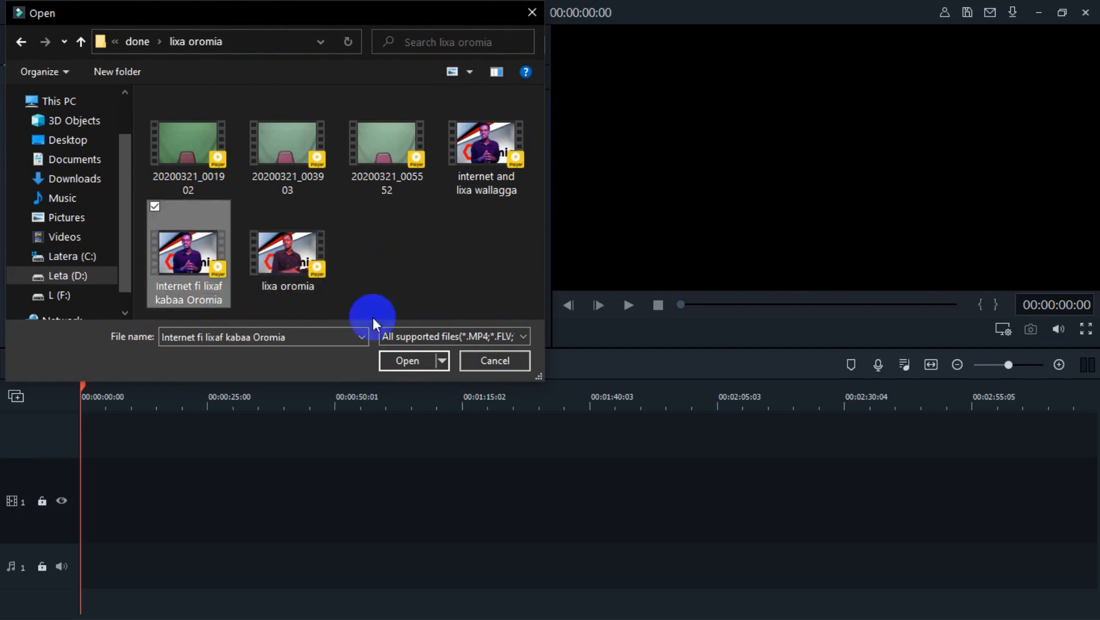
pyautogui.doubleClick(319, 279)
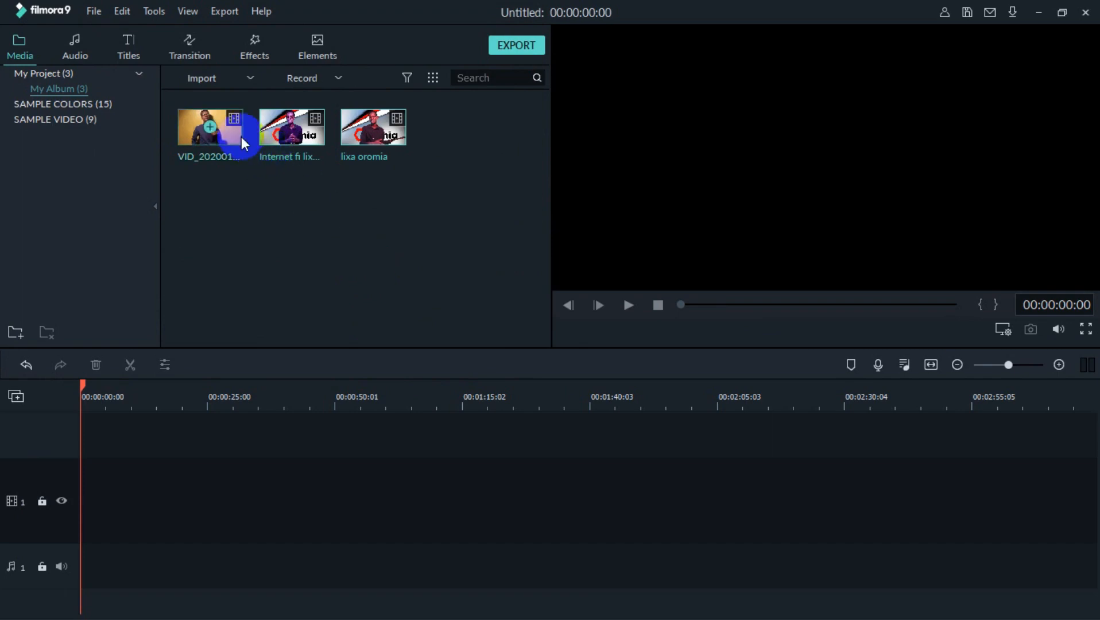
# Place the VID, "Internet fi lixaf kabaa Oromia" and "lixa oromia" clips on video tracks 1, 2 and 3, all starting at 00:00:00:00.
pyautogui.moveTo(238, 135); pyautogui.dragTo(73, 488)
pyautogui.press('Return')
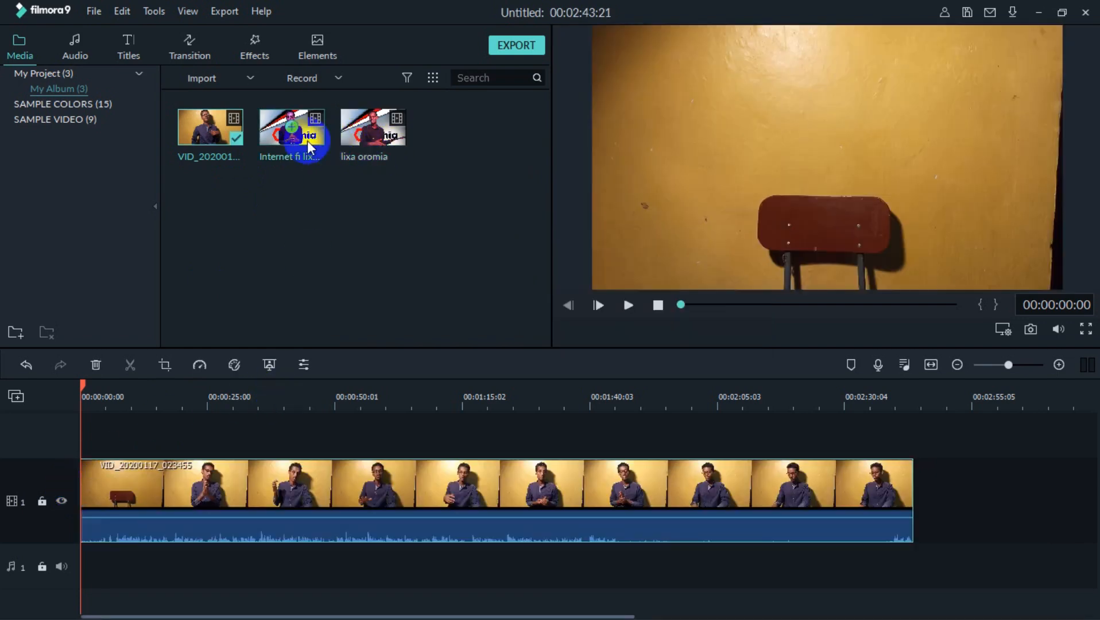
pyautogui.moveTo(307, 140); pyautogui.dragTo(34, 452)
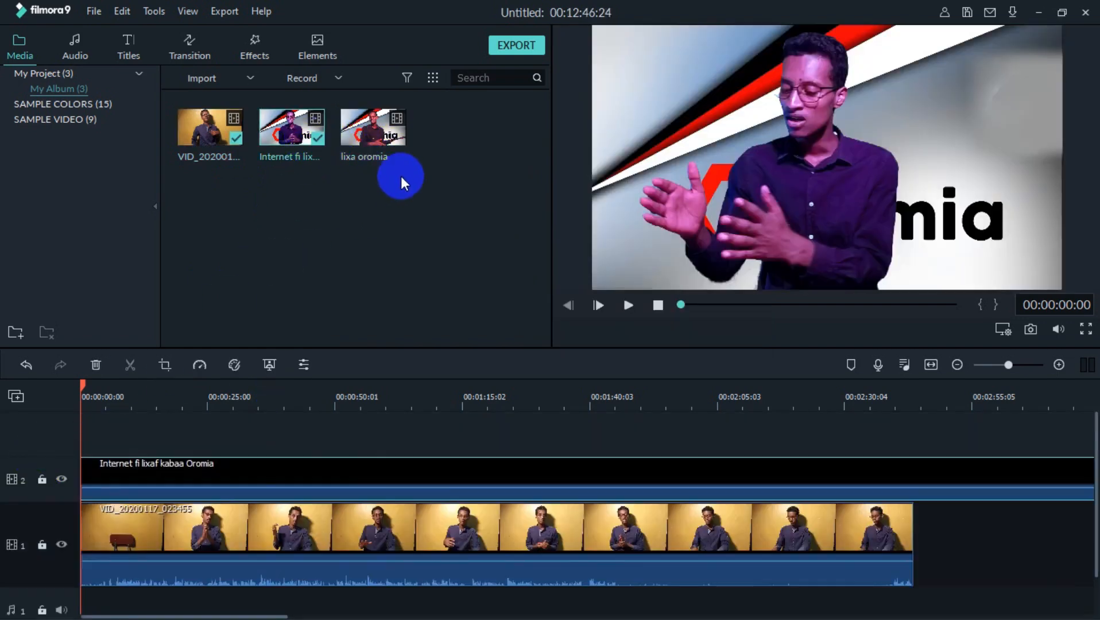
pyautogui.moveTo(396, 133); pyautogui.dragTo(52, 424)
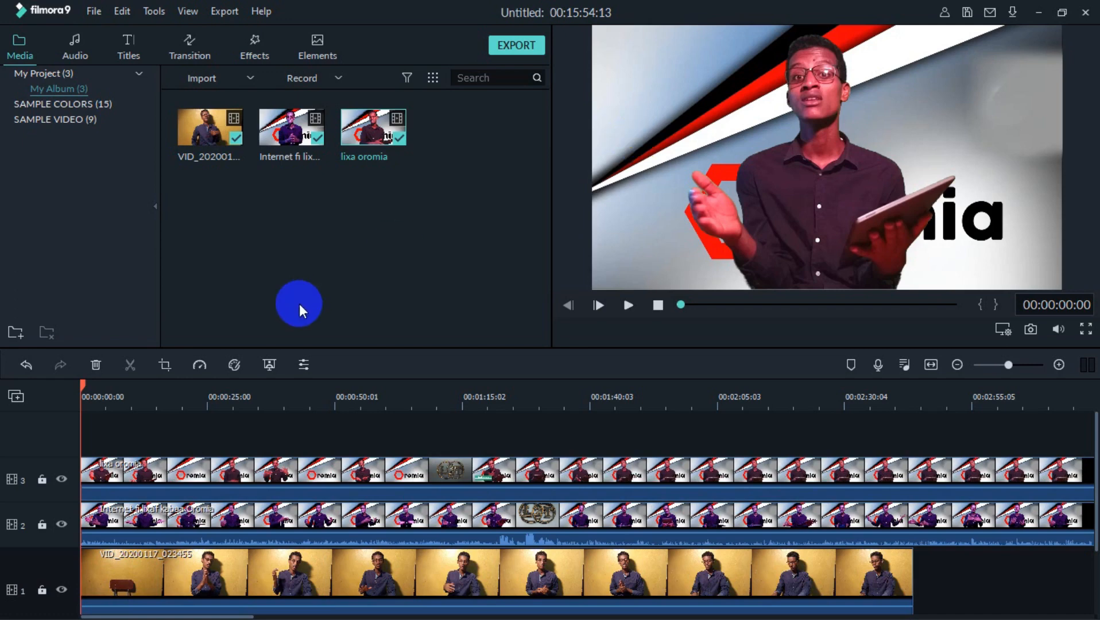
# Shrink the "lixa oromia" clip to roughly a quarter of the frame, anchored in the lower-right corner of the picture.
pyautogui.click(215, 470)
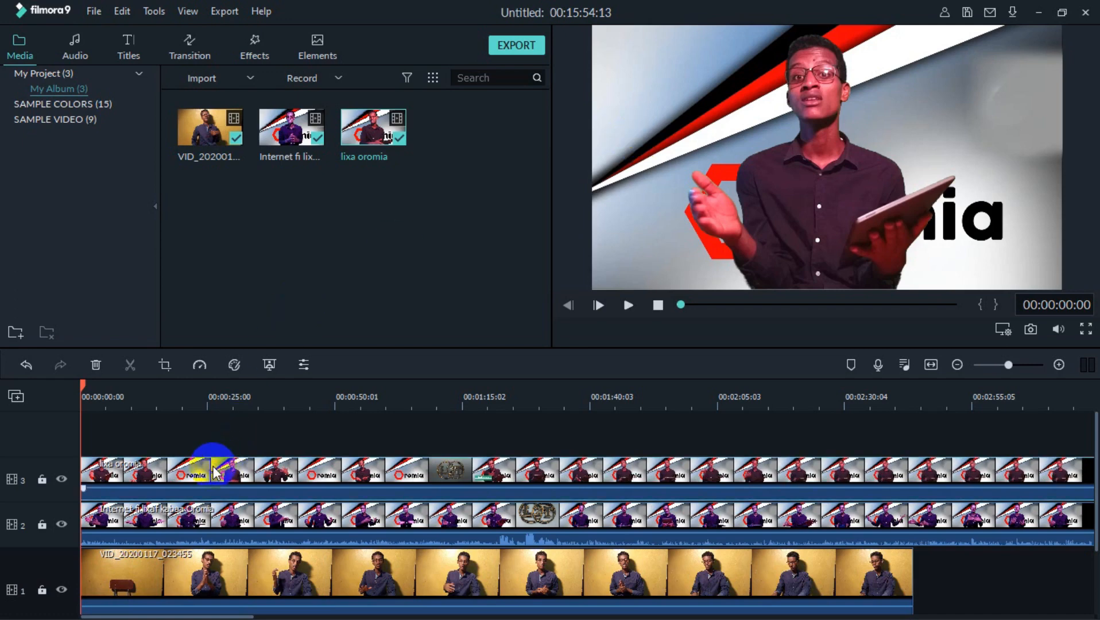
pyautogui.click(720, 128)
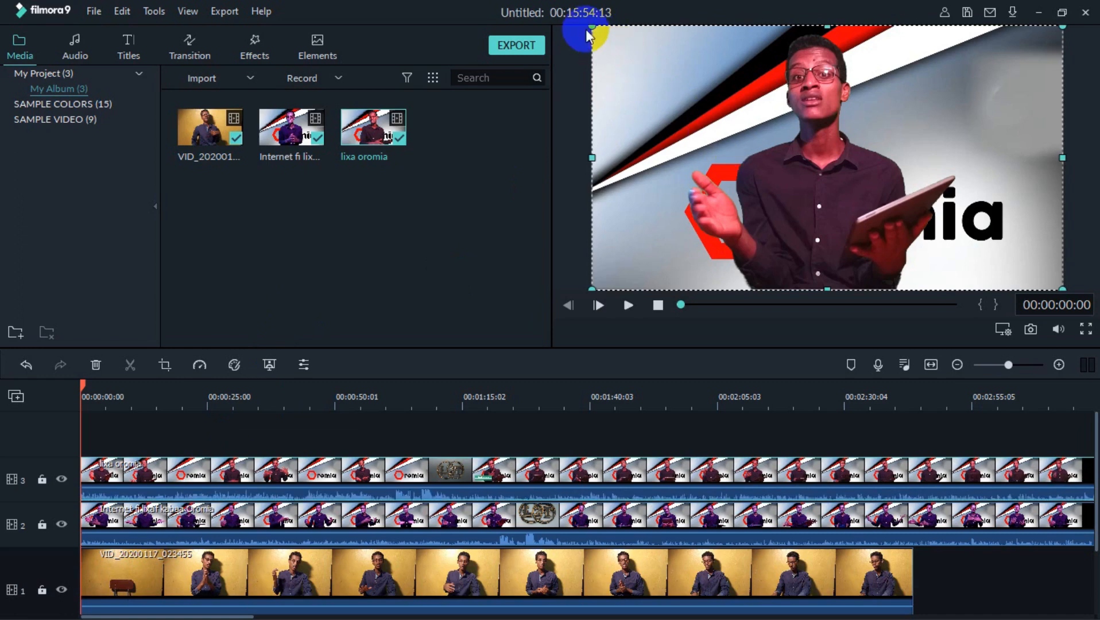
pyautogui.moveTo(592, 27); pyautogui.dragTo(842, 166)
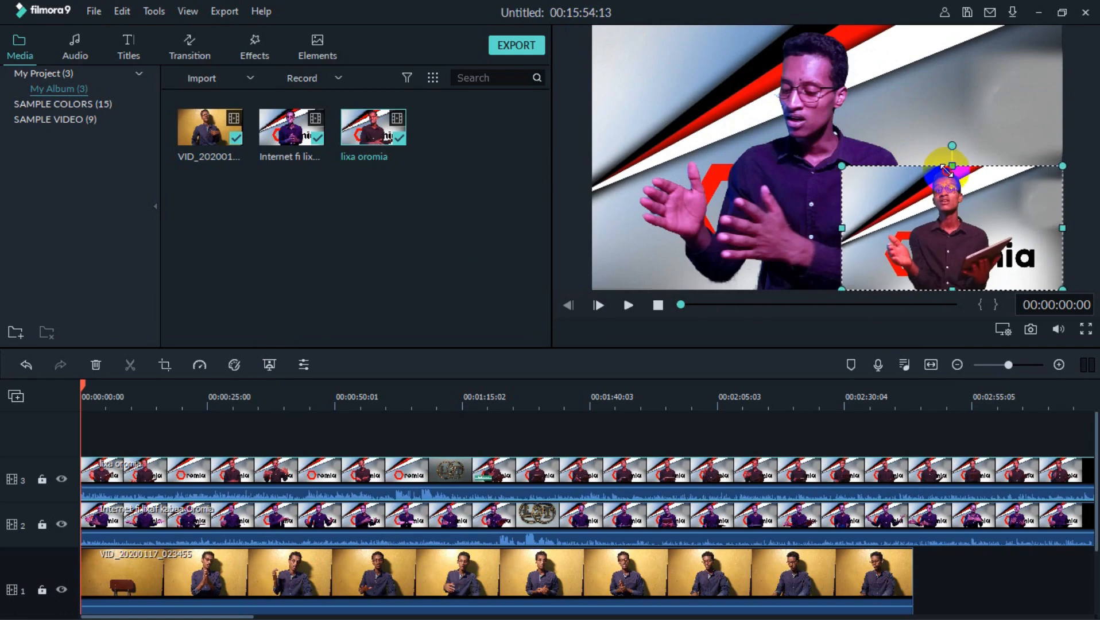
# Shrink the "Internet fi lixaf kabaa Oromia" clip into the frame's upper-left quarter and move the "lixa oromia" clip to the upper-right quarter.
pyautogui.click(746, 78)
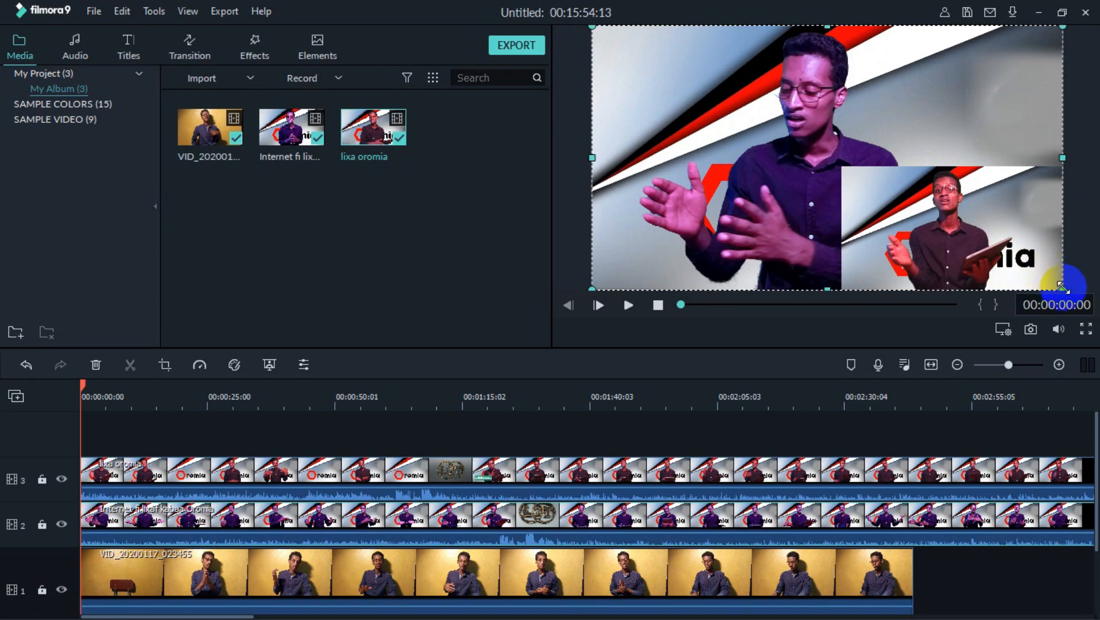
pyautogui.moveTo(1063, 290); pyautogui.dragTo(705, 121)
pyautogui.moveTo(952, 231); pyautogui.dragTo(962, 92)
# Scale the track 1 VID clip down to about half the frame width and position it in the frame's lower-right quarter.
pyautogui.click(934, 254)
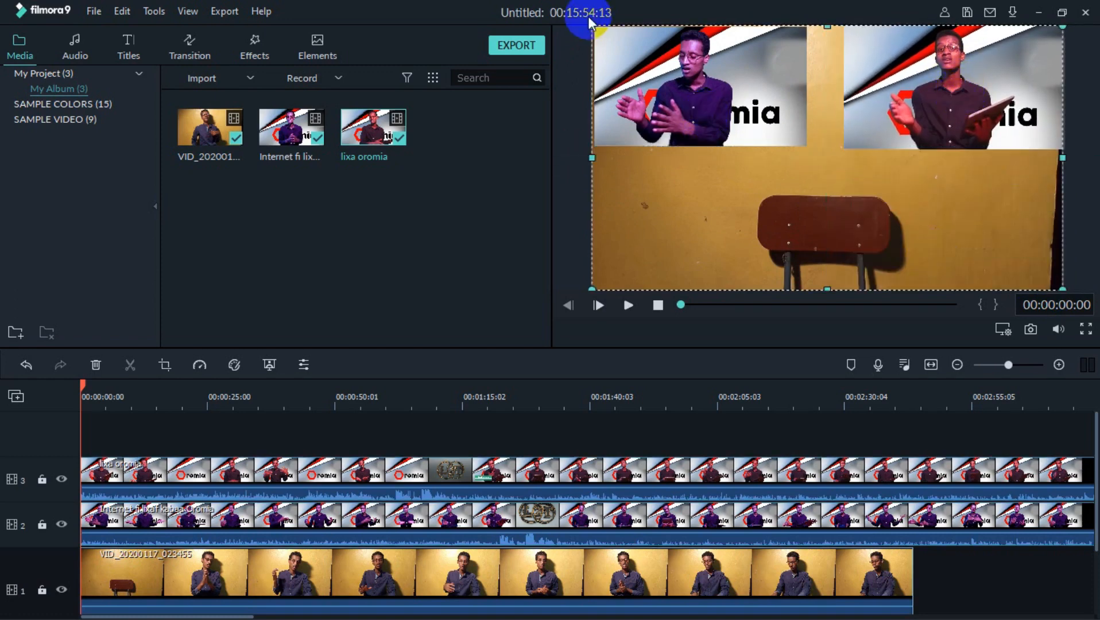
pyautogui.moveTo(593, 27); pyautogui.dragTo(821, 198)
pyautogui.moveTo(864, 228); pyautogui.dragTo(912, 262)
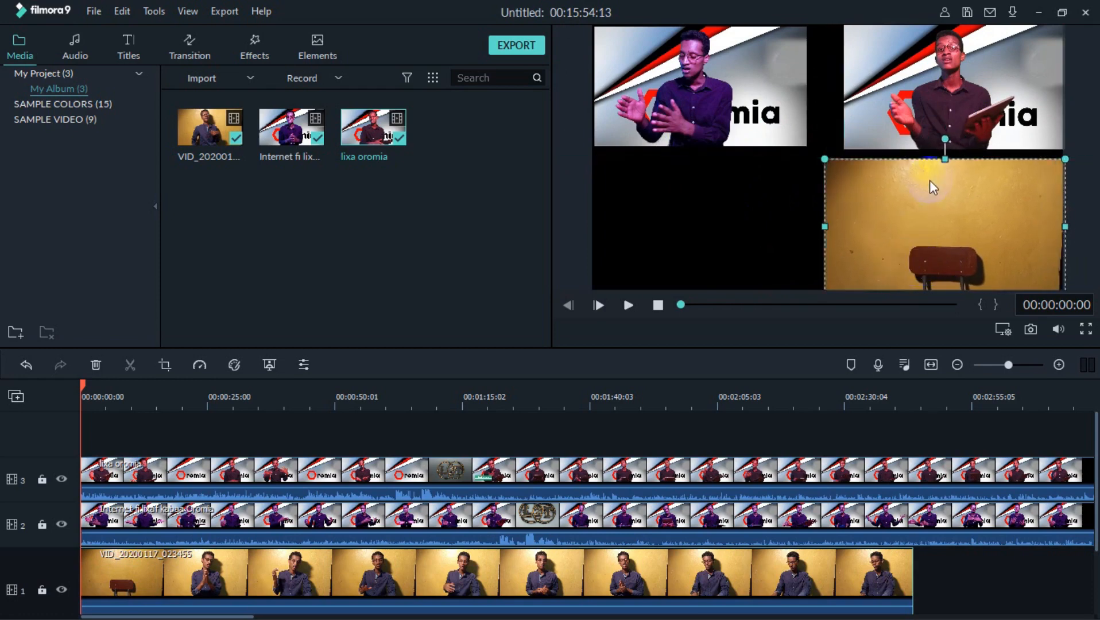
# Enlarge the two upper clips slightly so they meet in the middle and touch the lower-right clip.
pyautogui.click(854, 127)
pyautogui.moveTo(843, 147); pyautogui.dragTo(824, 159)
pyautogui.click(764, 144)
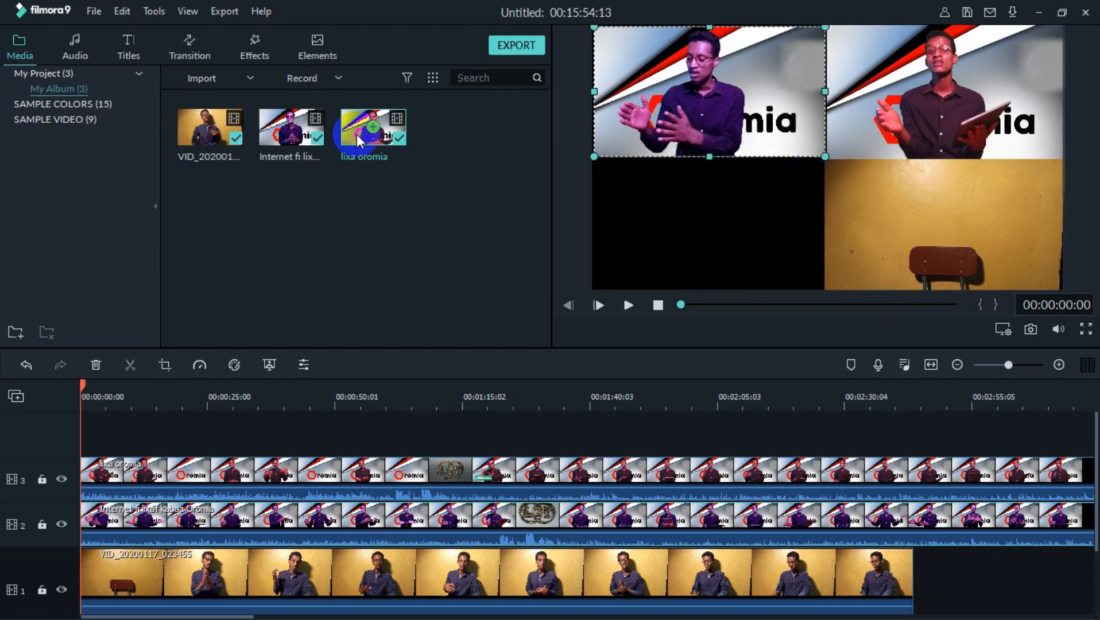
# Add a second copy of the VID clip on track 4, fit it into the frame's lower-left quarter, and check the grid further along the timeline.
pyautogui.moveTo(201, 144); pyautogui.dragTo(10, 454)
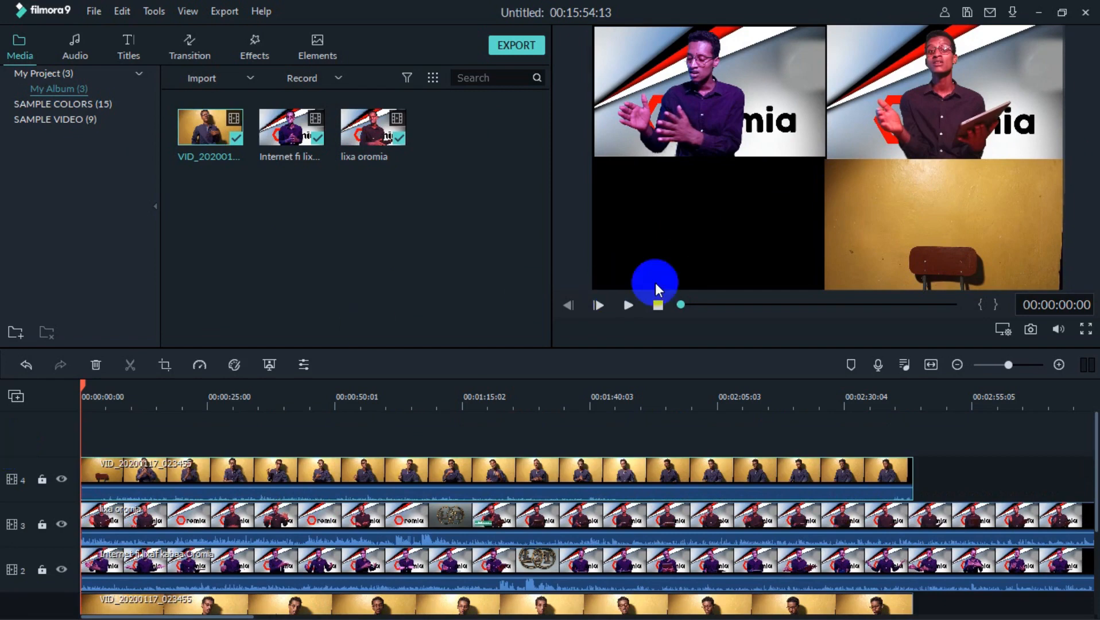
pyautogui.click(741, 137)
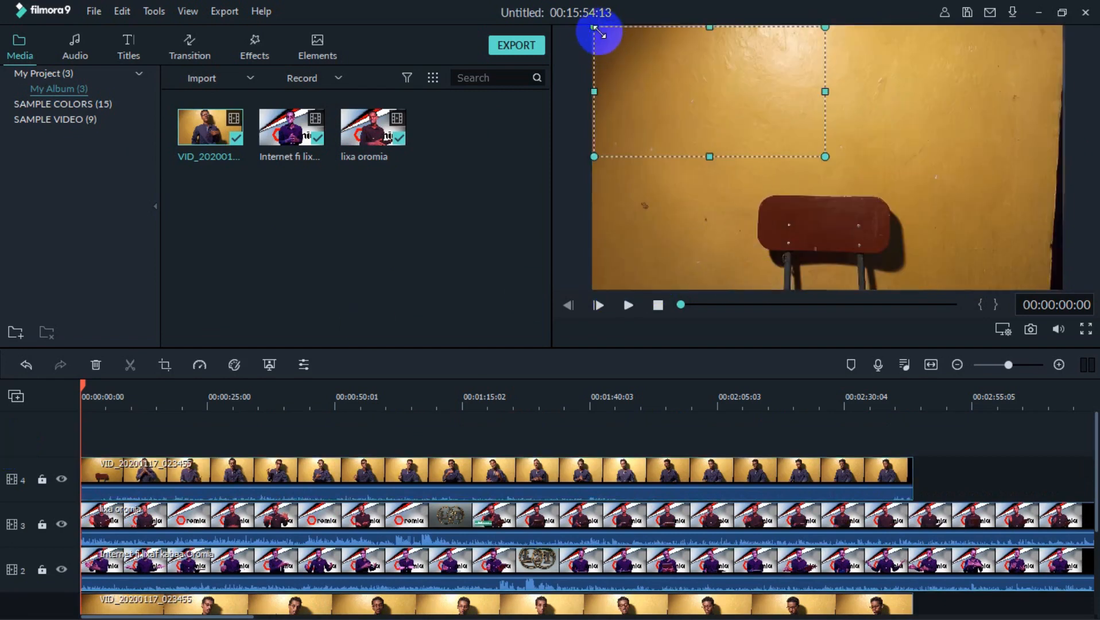
pyautogui.click(806, 202)
pyautogui.moveTo(592, 26); pyautogui.dragTo(697, 186)
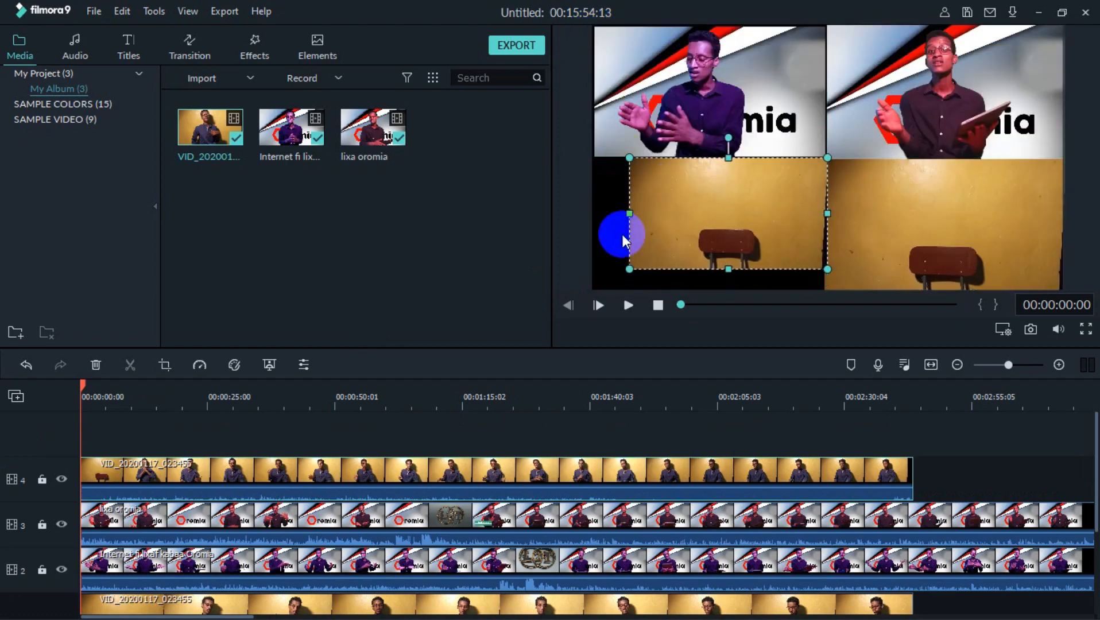
pyautogui.moveTo(630, 266); pyautogui.dragTo(582, 287)
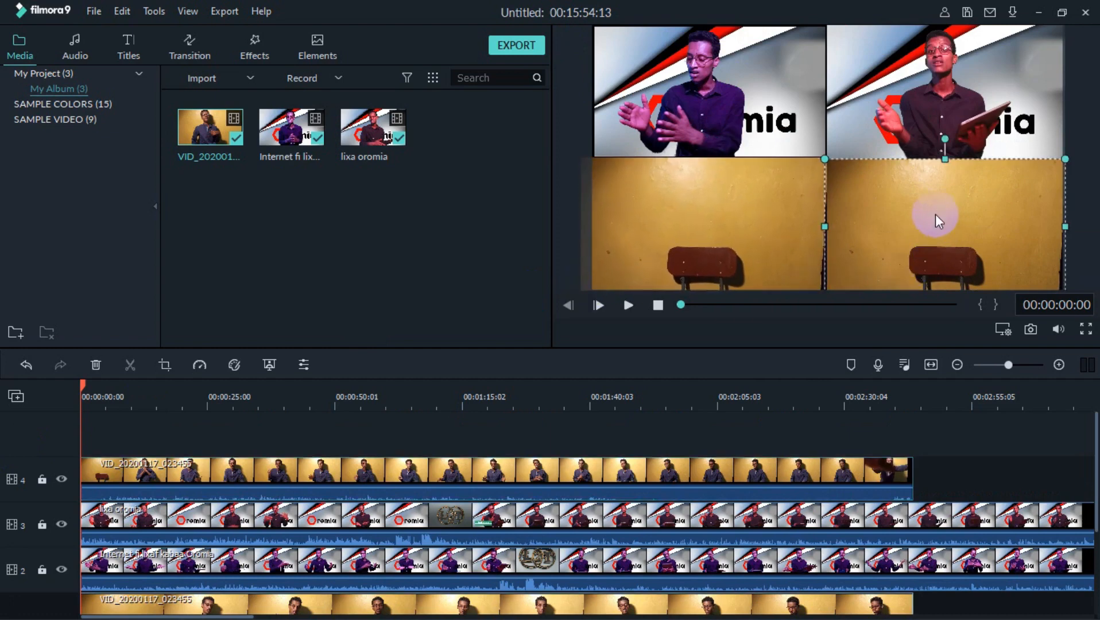
pyautogui.click(103, 394)
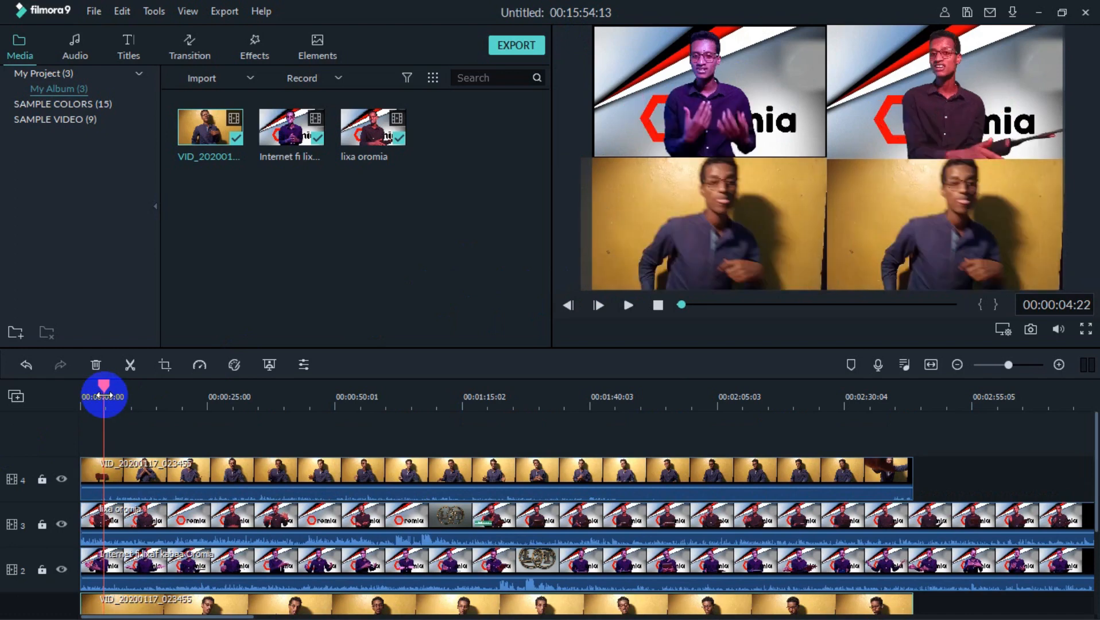
pyautogui.click(321, 400)
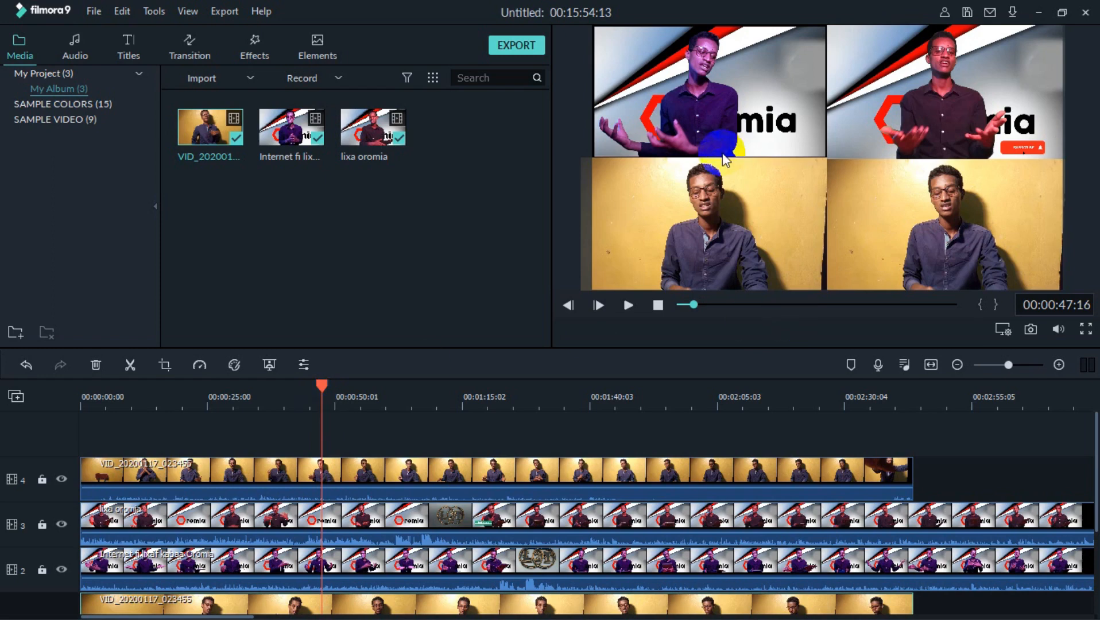
# Apply advanced color correction to the lower-left clip with the white balance temperature set to -100.
pyautogui.click(741, 189)
pyautogui.click(743, 193)
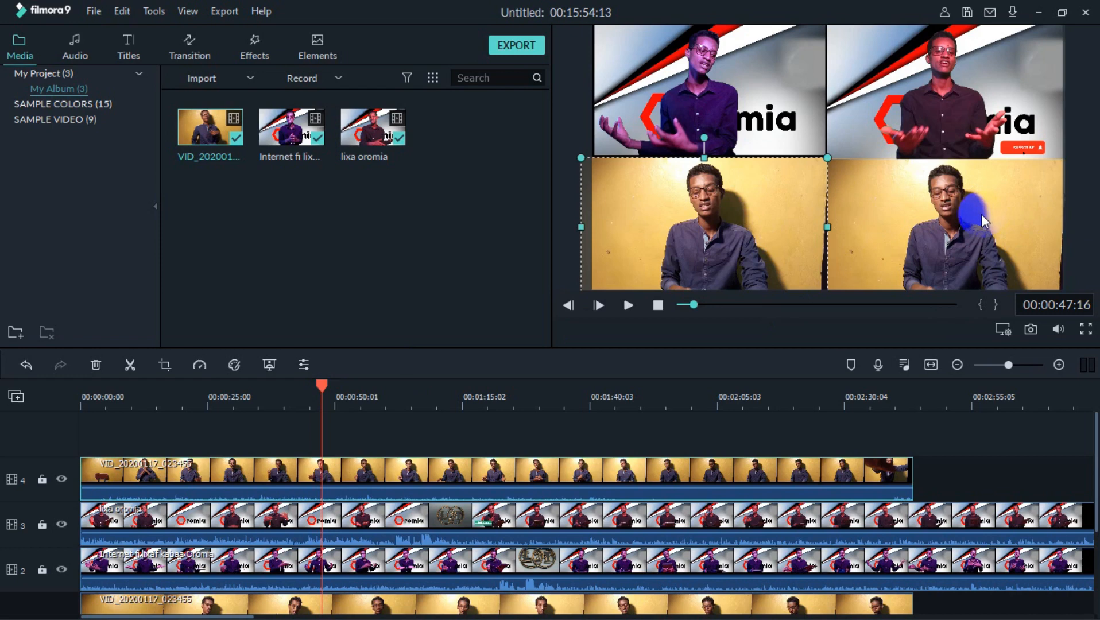
pyautogui.click(235, 366)
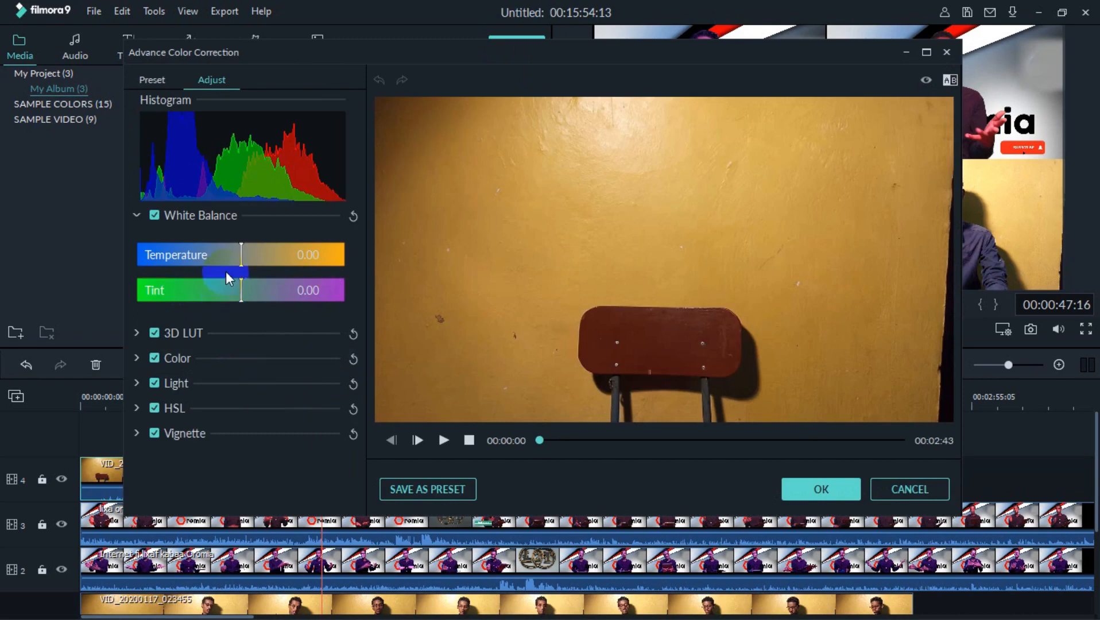
pyautogui.moveTo(239, 262); pyautogui.dragTo(8, 260)
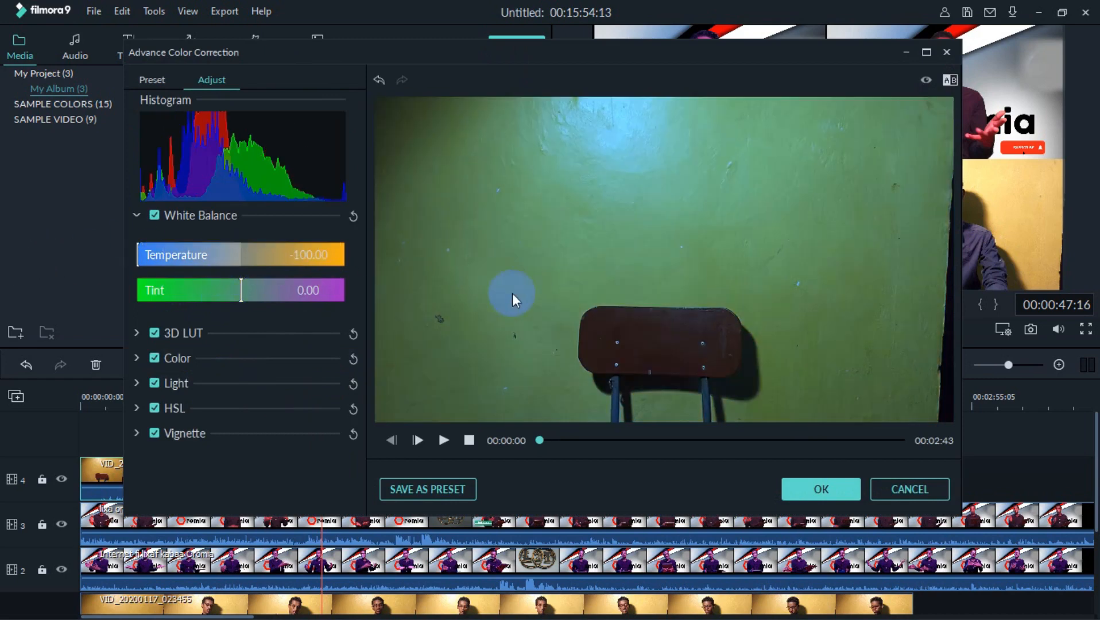
pyautogui.click(683, 441)
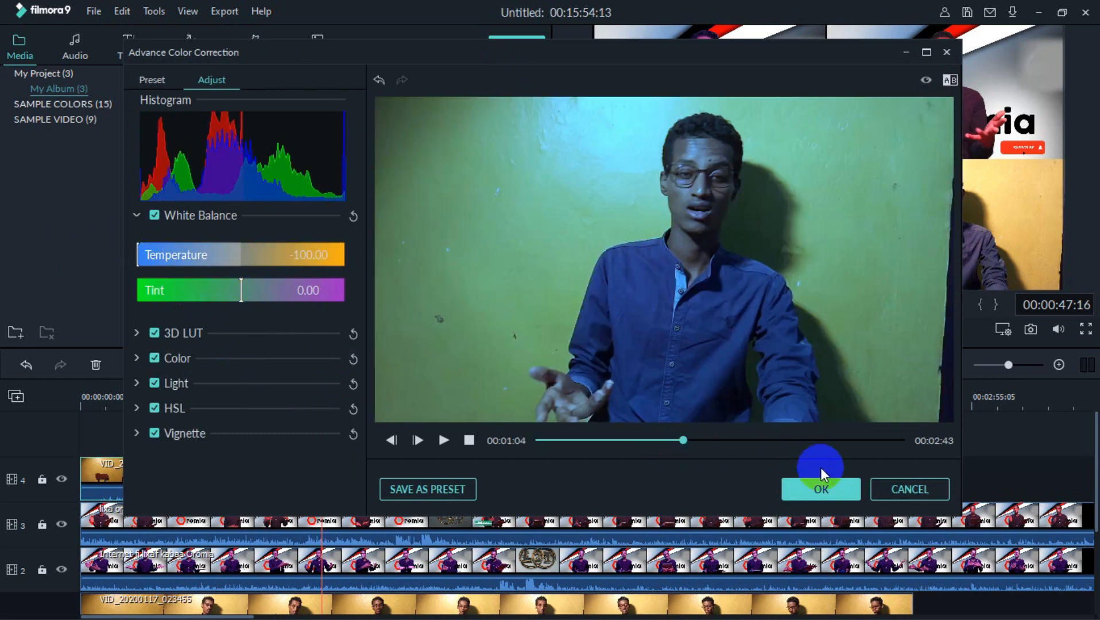
pyautogui.click(823, 490)
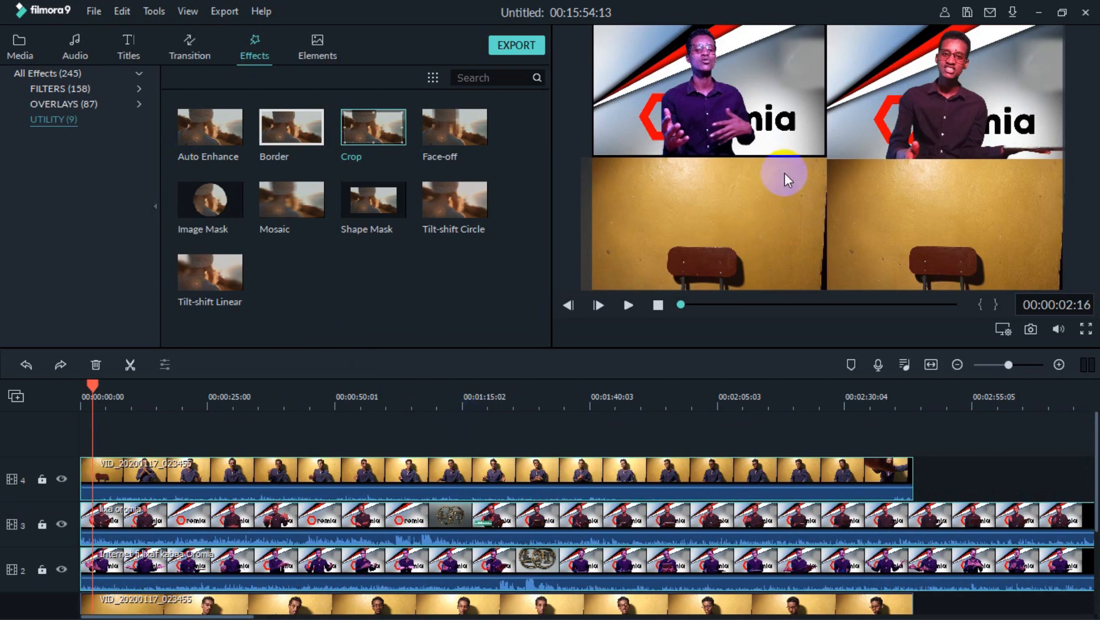
# Move the four clips outward in the frame to leave a cross-shaped gap between them.
pyautogui.moveTo(769, 196)
pyautogui.mouseDown()
pyautogui.moveTo(738, 215)
pyautogui.moveTo(751, 205)
pyautogui.mouseUp()
pyautogui.moveTo(892, 206); pyautogui.dragTo(904, 212)
pyautogui.moveTo(849, 95); pyautogui.dragTo(861, 94)
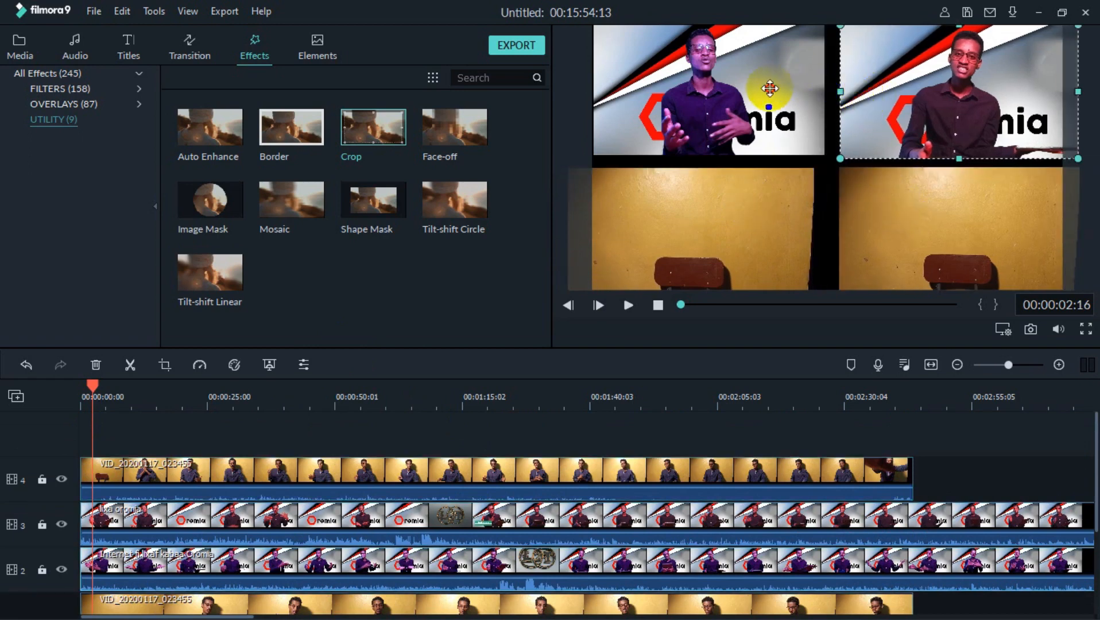
pyautogui.moveTo(770, 88); pyautogui.dragTo(727, 101)
# Add the Blue sample color on the bottom track beneath all clips and extend it beyond the end of the VID clip.
pyautogui.click(542, 245)
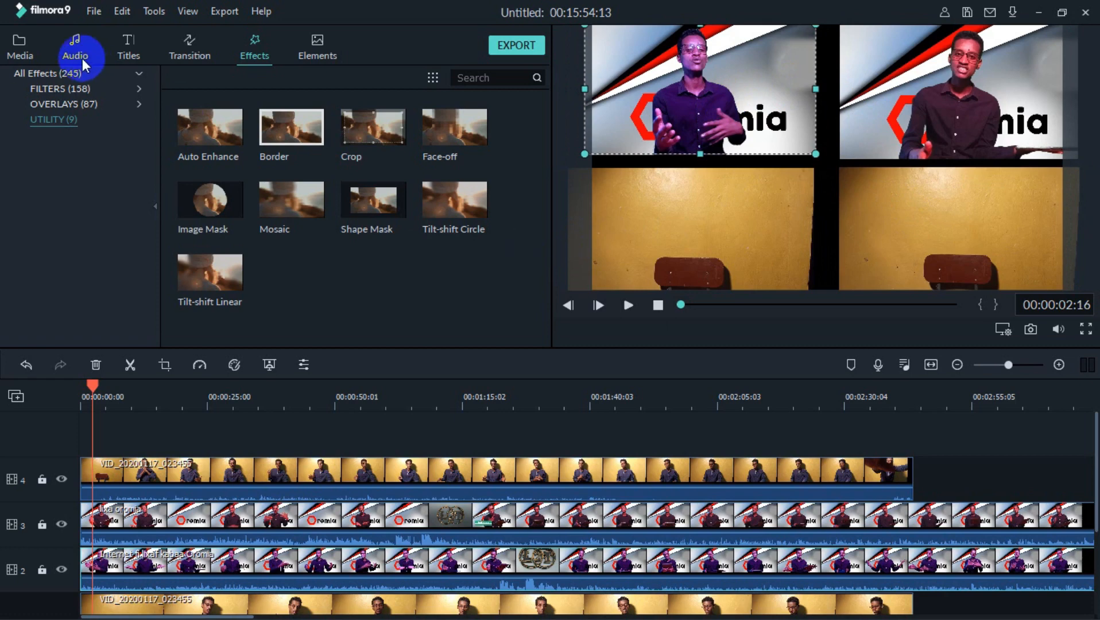
pyautogui.click(20, 45)
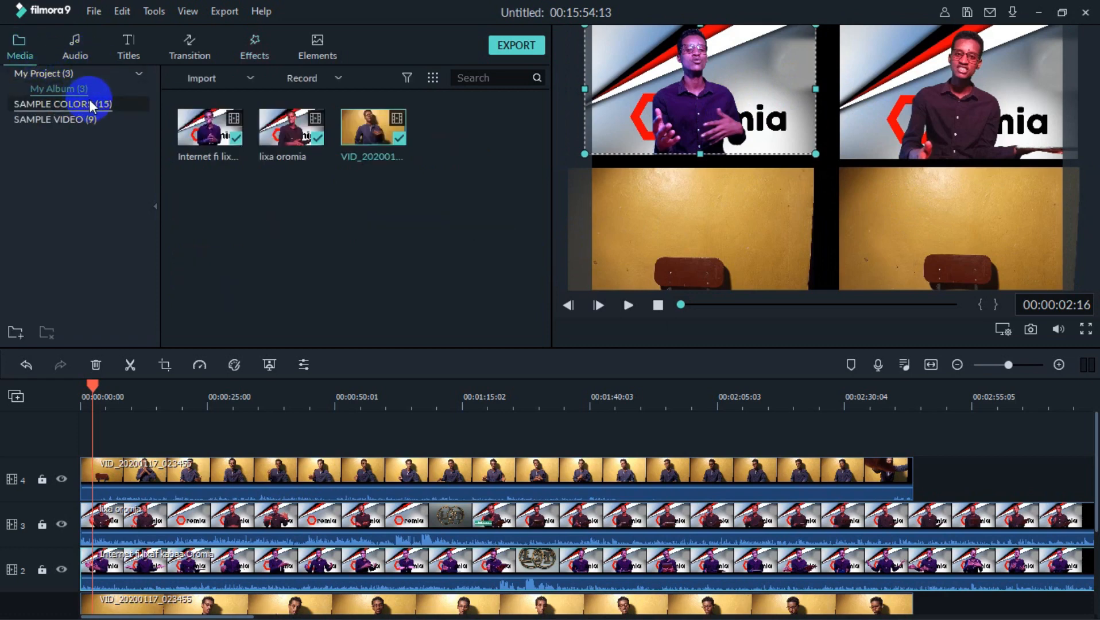
pyautogui.click(89, 100)
pyautogui.moveTo(292, 118)
pyautogui.mouseDown()
pyautogui.moveTo(320, 243)
pyautogui.moveTo(121, 392)
pyautogui.moveTo(138, 566)
pyautogui.moveTo(128, 425)
pyautogui.moveTo(93, 421)
pyautogui.moveTo(266, 422)
pyautogui.moveTo(259, 396)
pyautogui.moveTo(127, 400)
pyautogui.moveTo(153, 607)
pyautogui.mouseUp()
pyautogui.moveTo(168, 470); pyautogui.dragTo(170, 443)
pyautogui.moveTo(296, 125); pyautogui.dragTo(1056, 596)
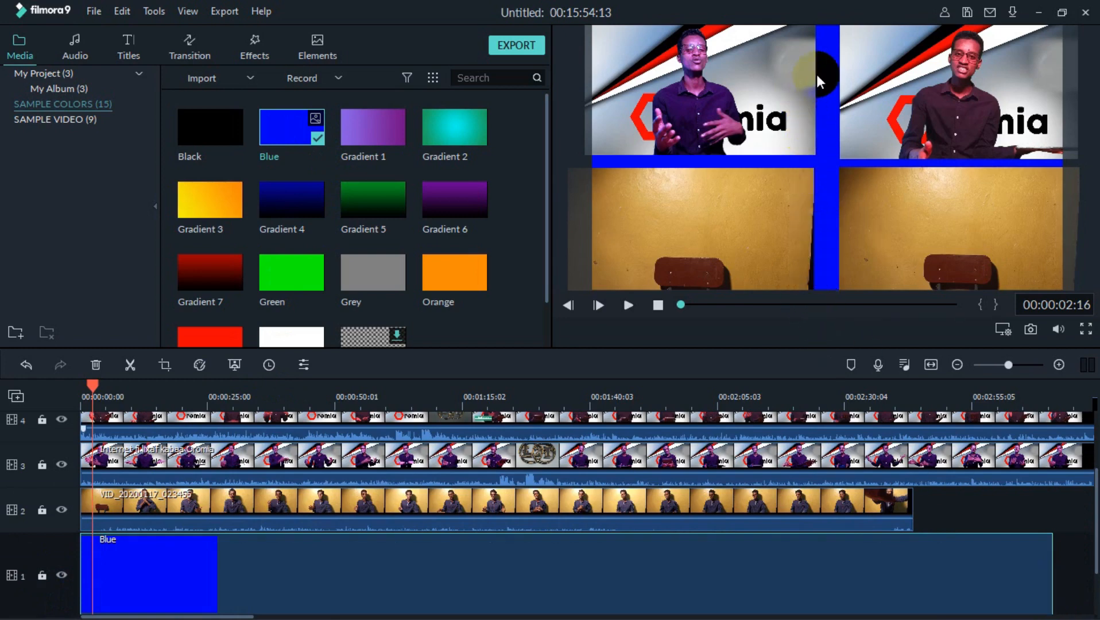
# Play back a few seconds of the four-way split screen to review it against the blue background.
pyautogui.click(683, 104)
pyautogui.press('space')
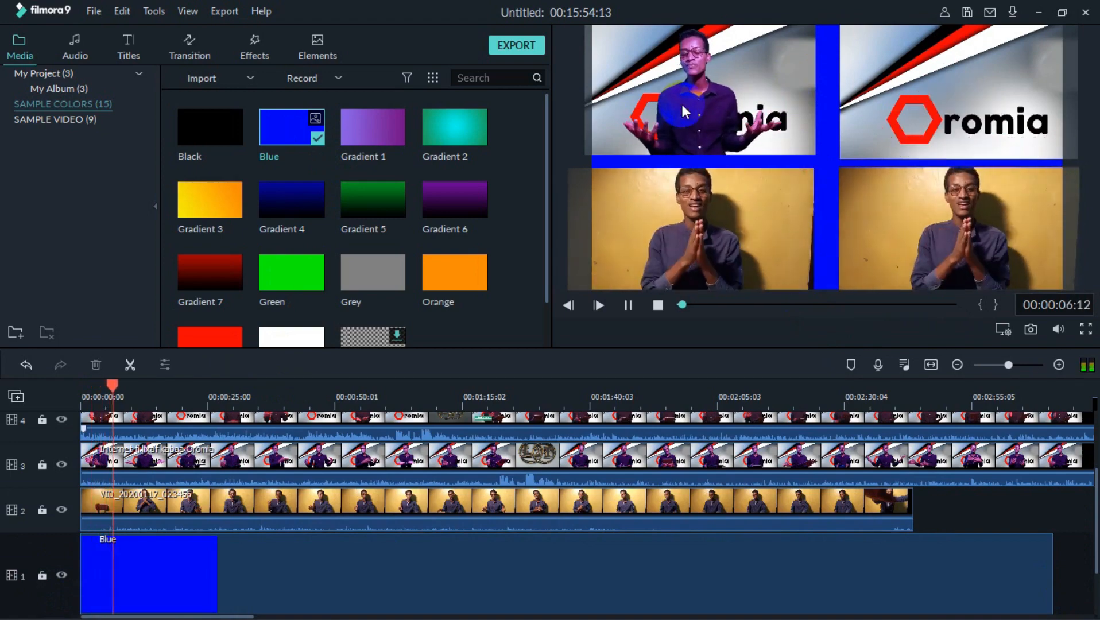
pyautogui.press('space')
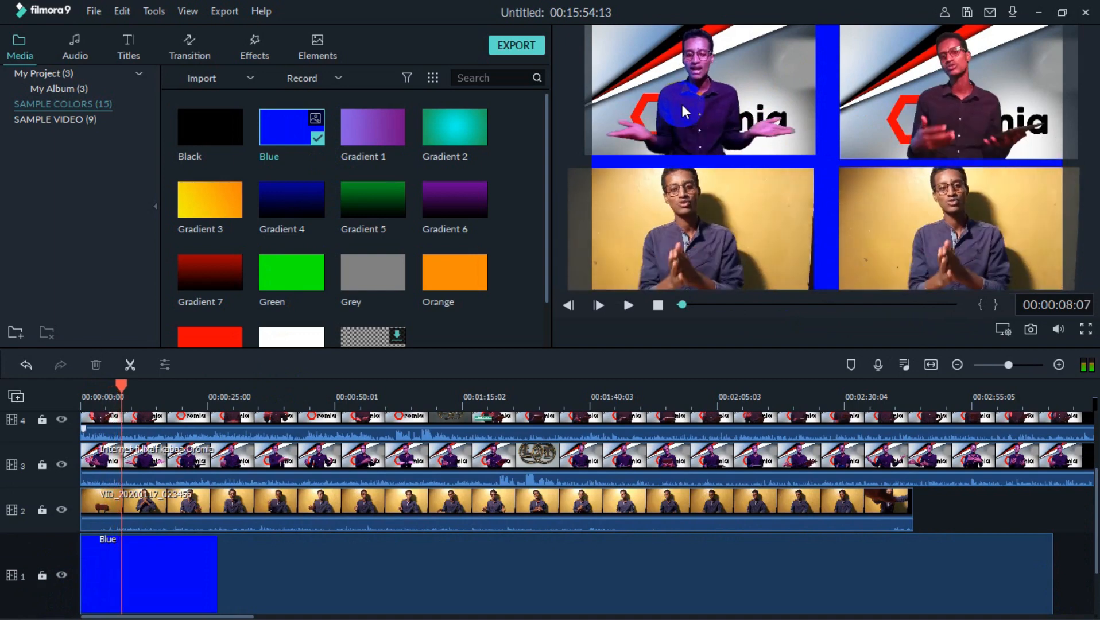